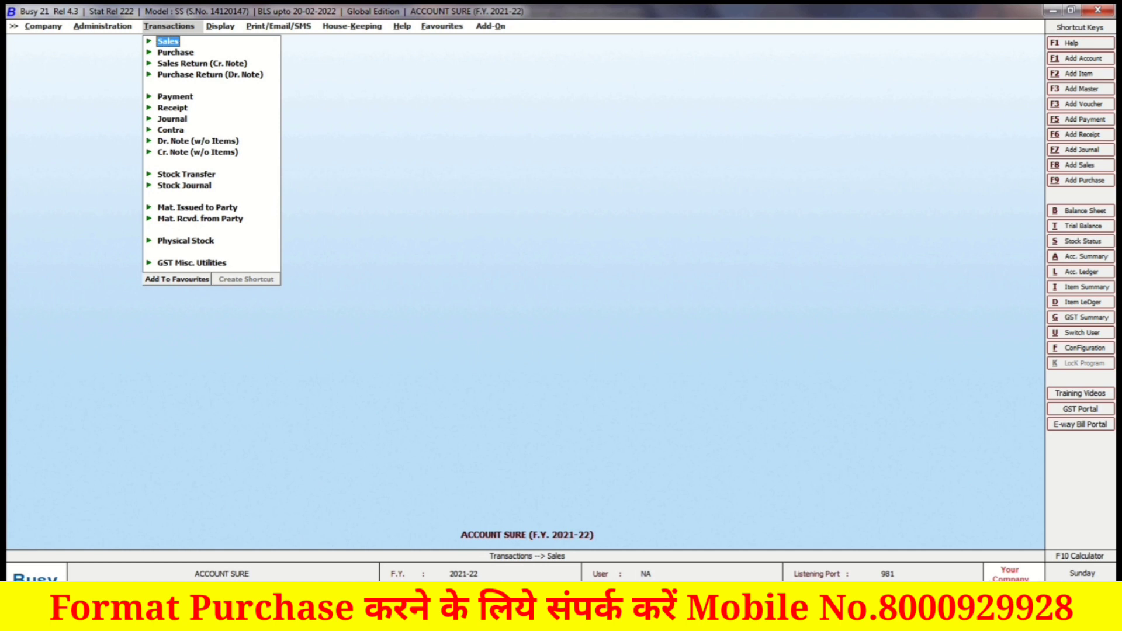
Open sales voucher no. 3 of the Main series for modification
key(Return)
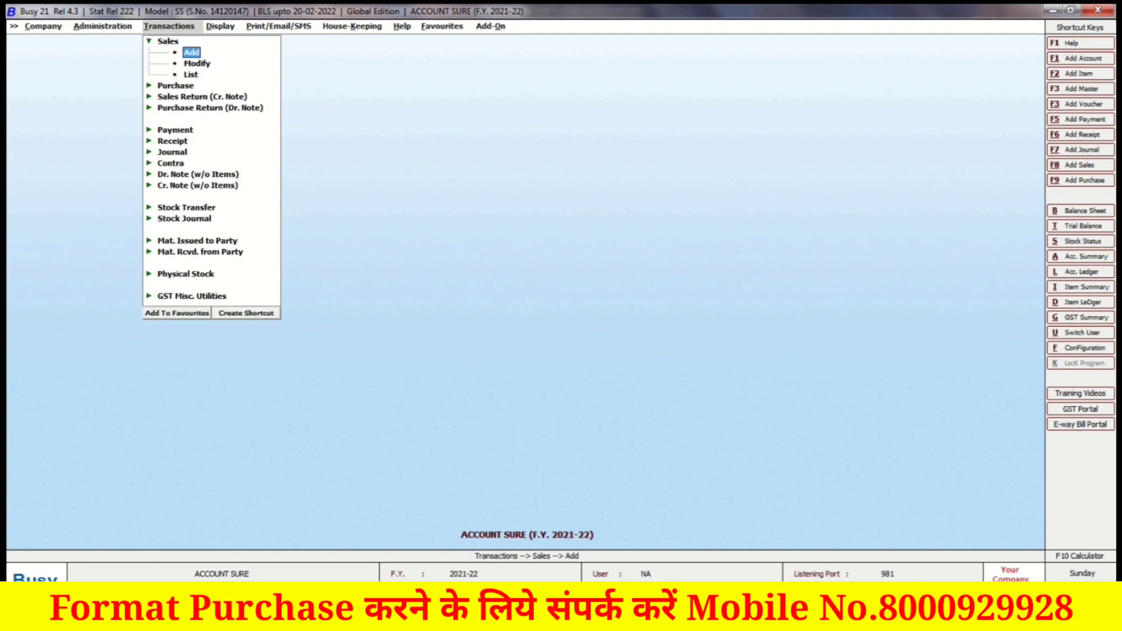
key(Down)
key(Return)
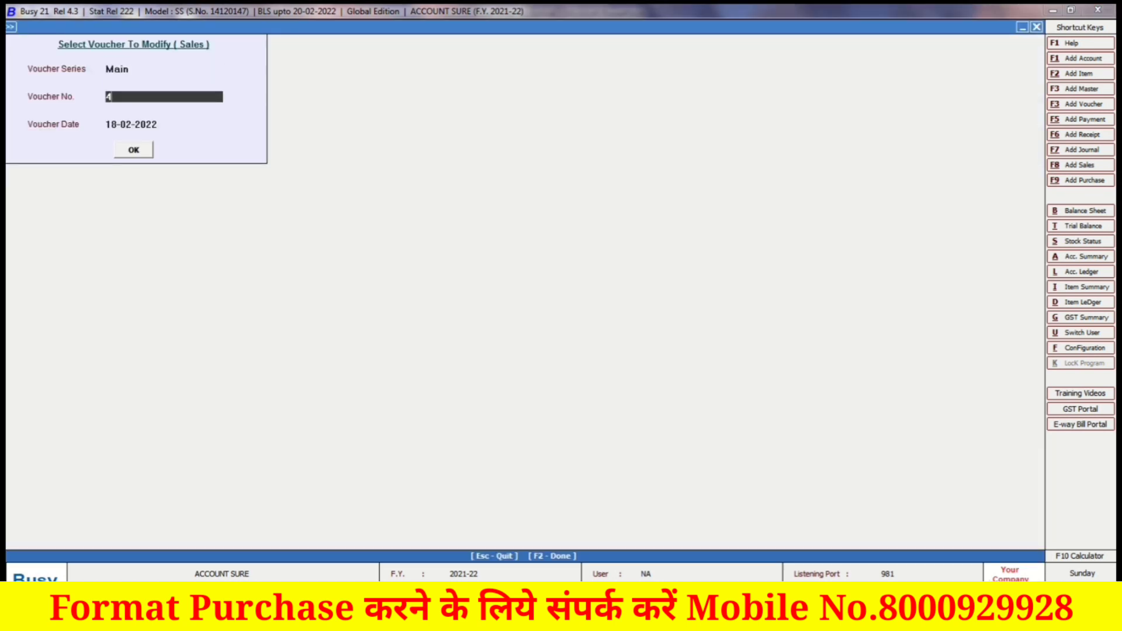
text(3)
key(Return)
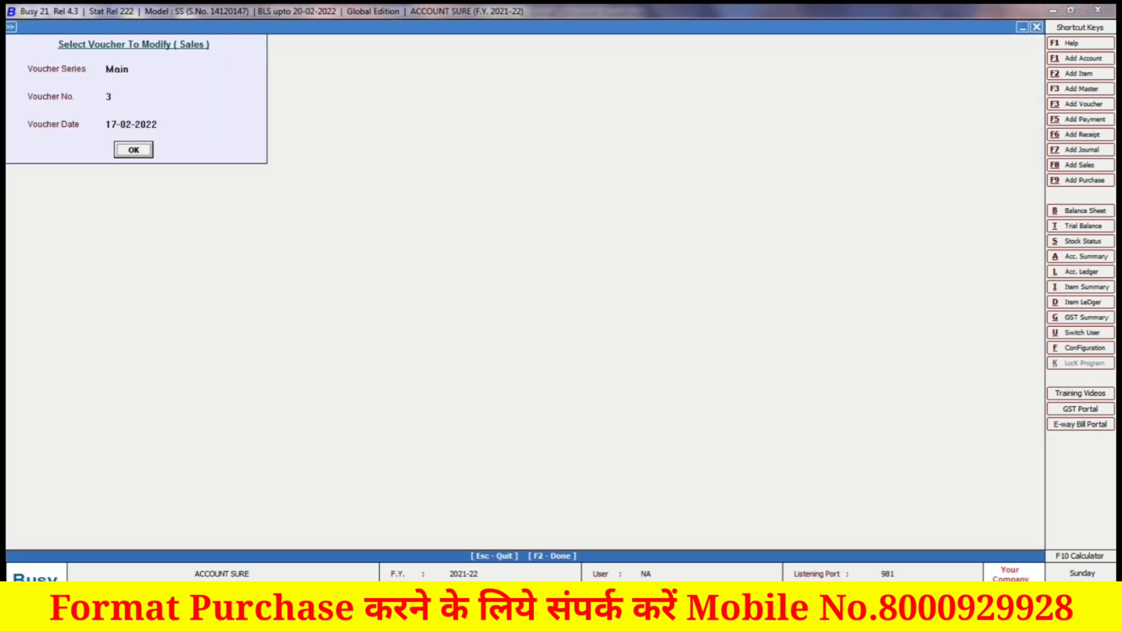
key(Return)
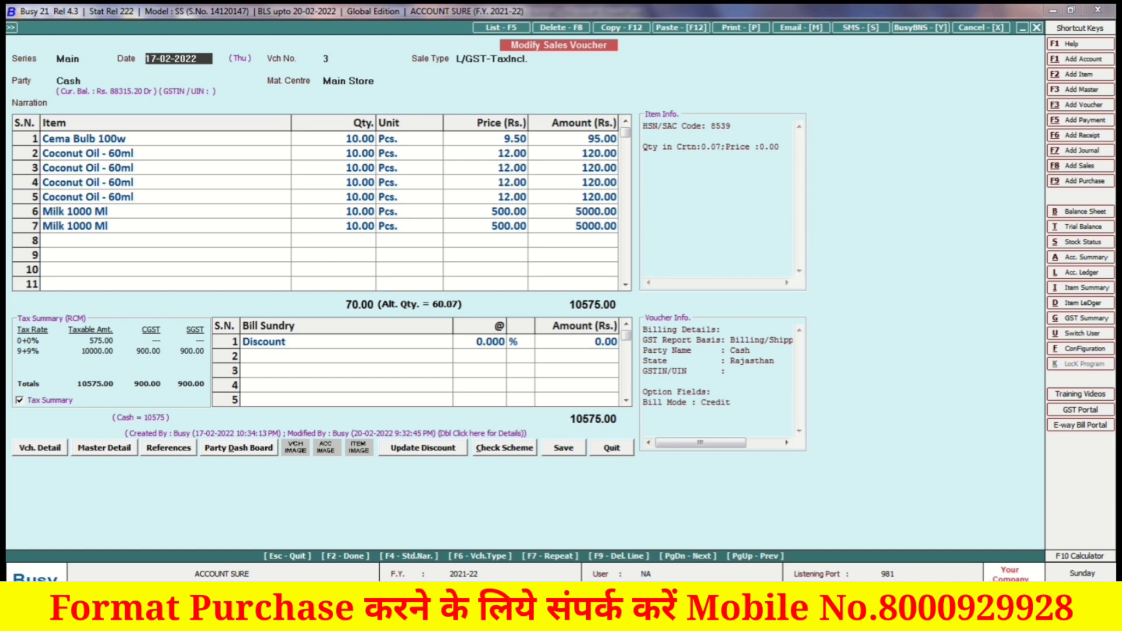
Preview the voucher's sales invoice in the Half Page 2 Bill format with 1 copy
key(alt+p)
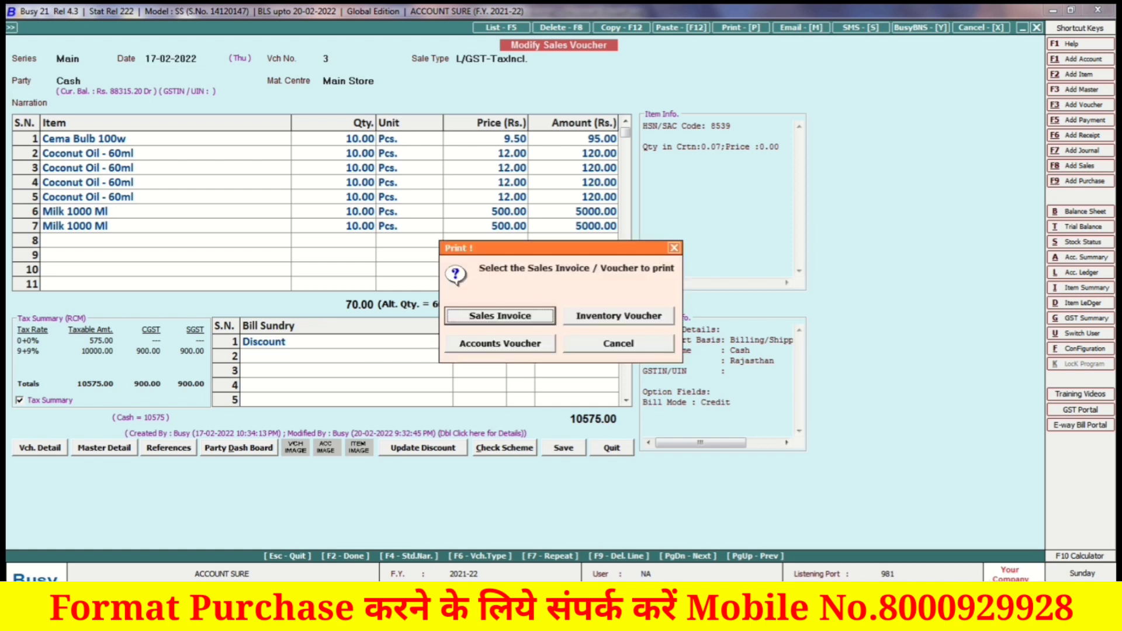
key(Return)
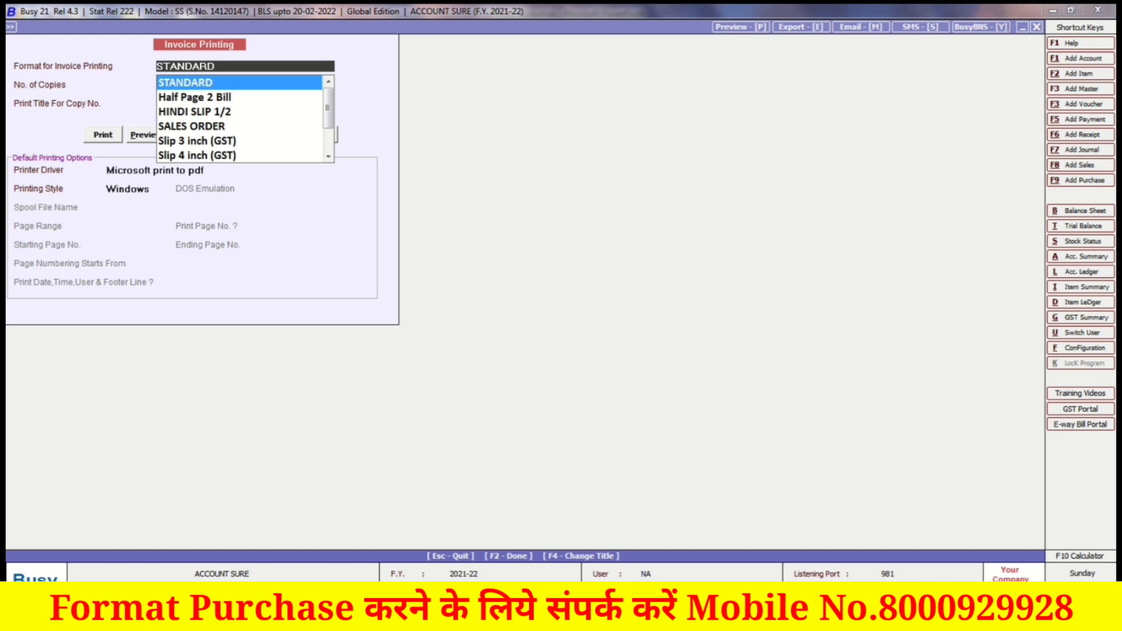
key(Down)
key(Return)
key(Return)
key(Return)
key(Right)
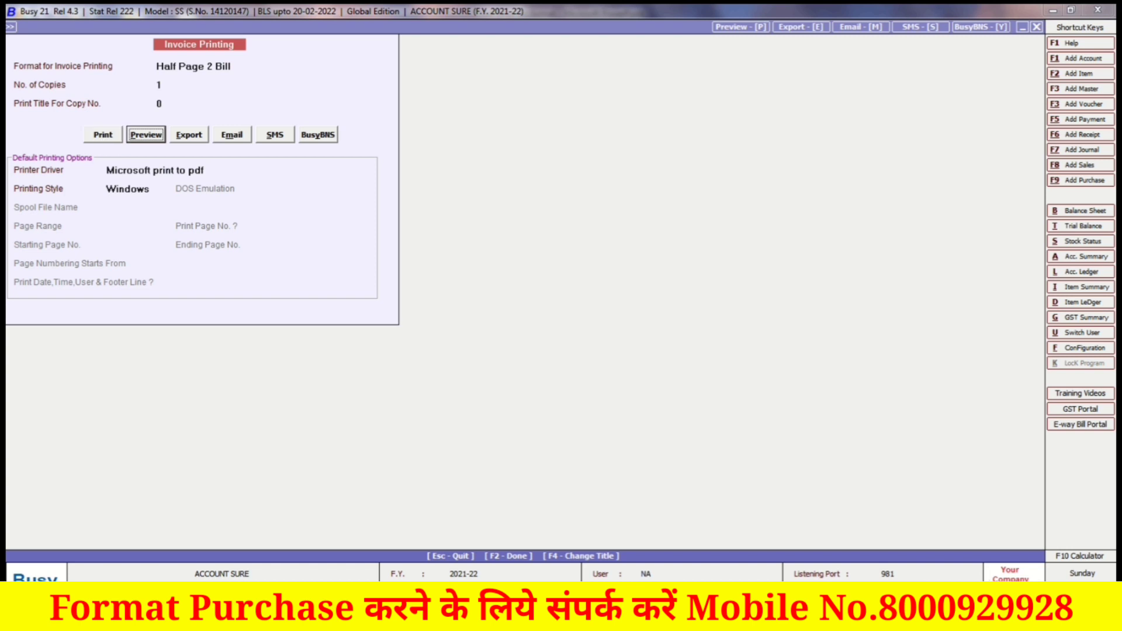
key(Return)
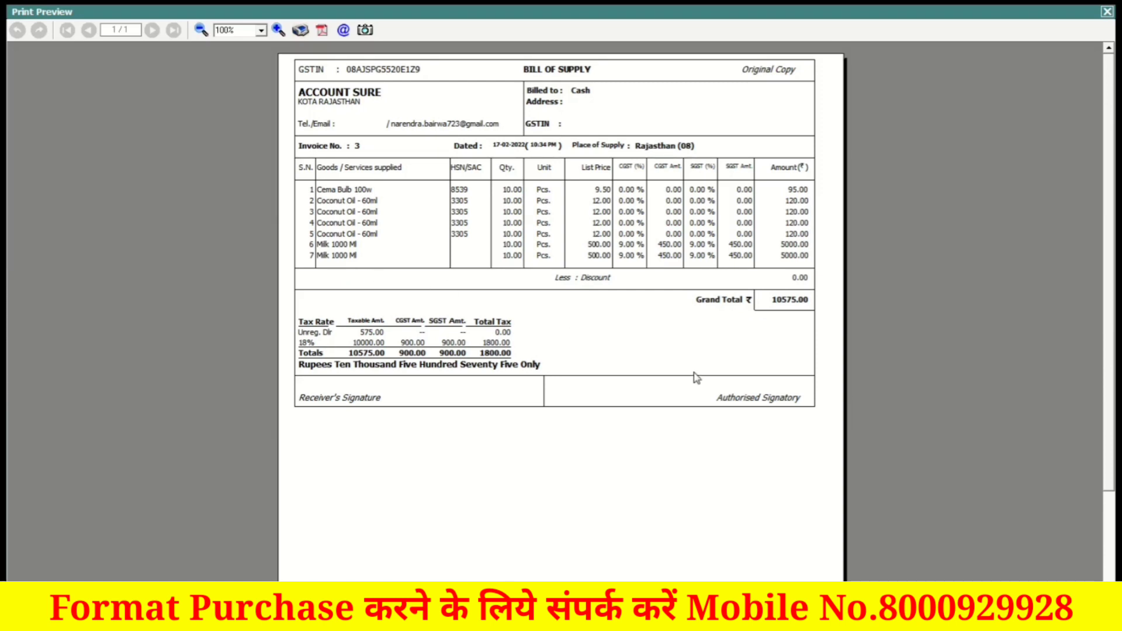
Examine the half-page bill layout at 70% zoom, and close the preview and the voucher
click(201, 30)
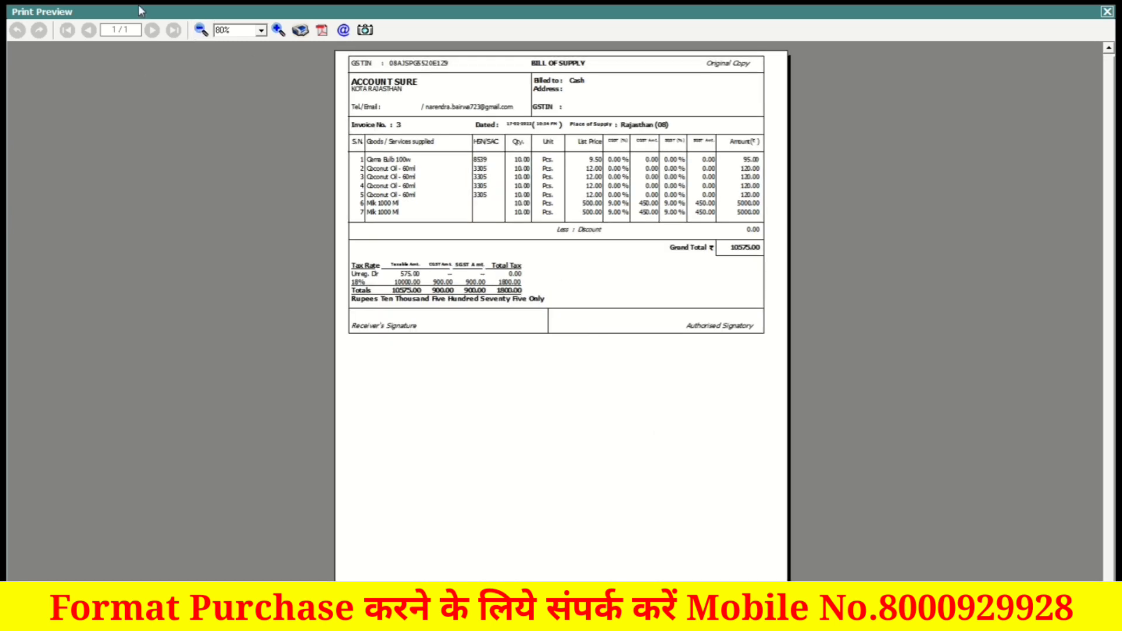
click(201, 30)
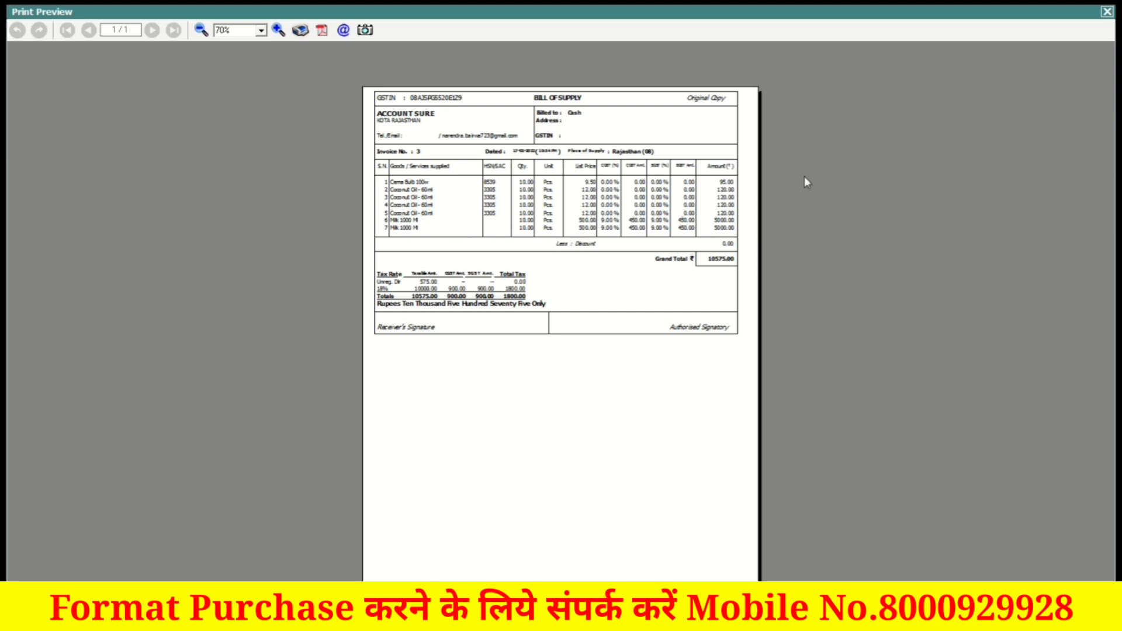
click(1107, 11)
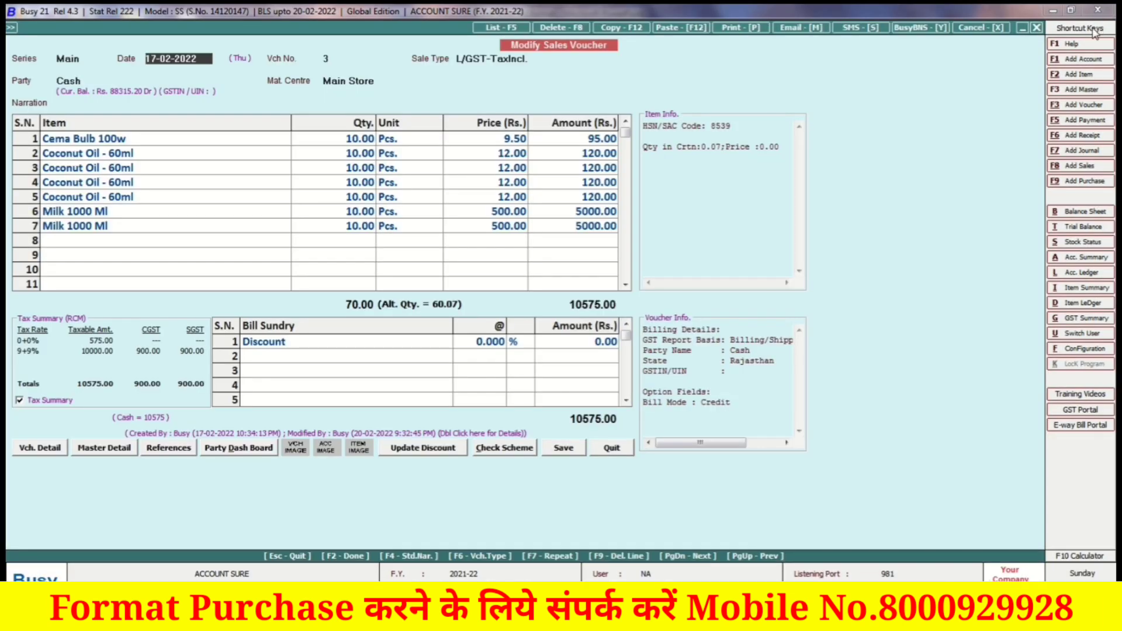
key(Escape)
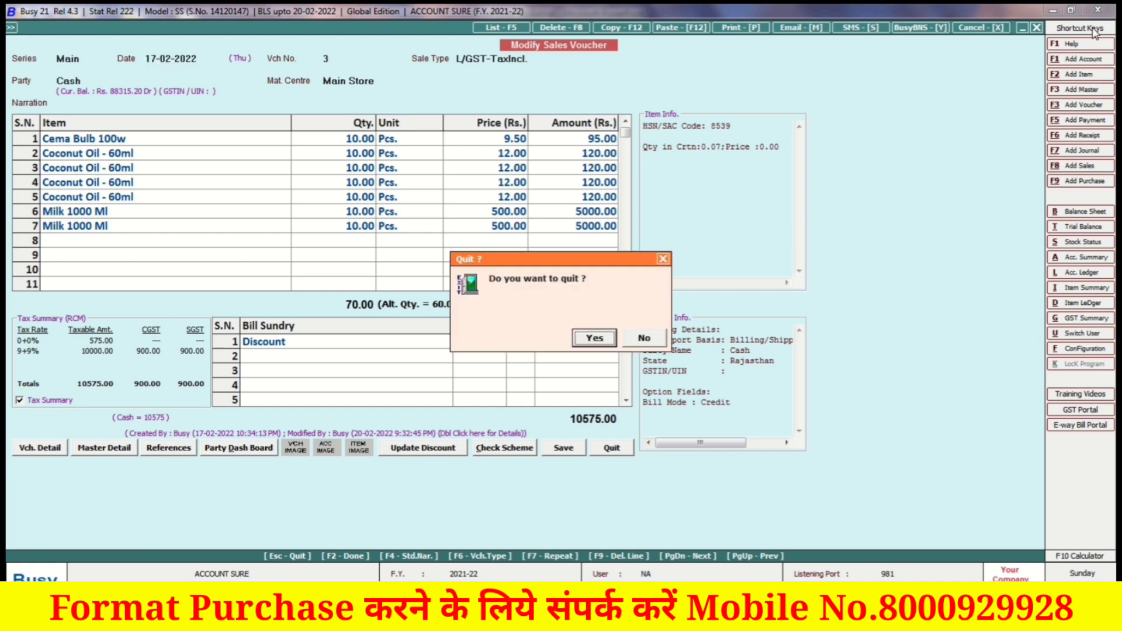
key(Return)
Open sales voucher no. 4 of the Main series for modification
key(Return)
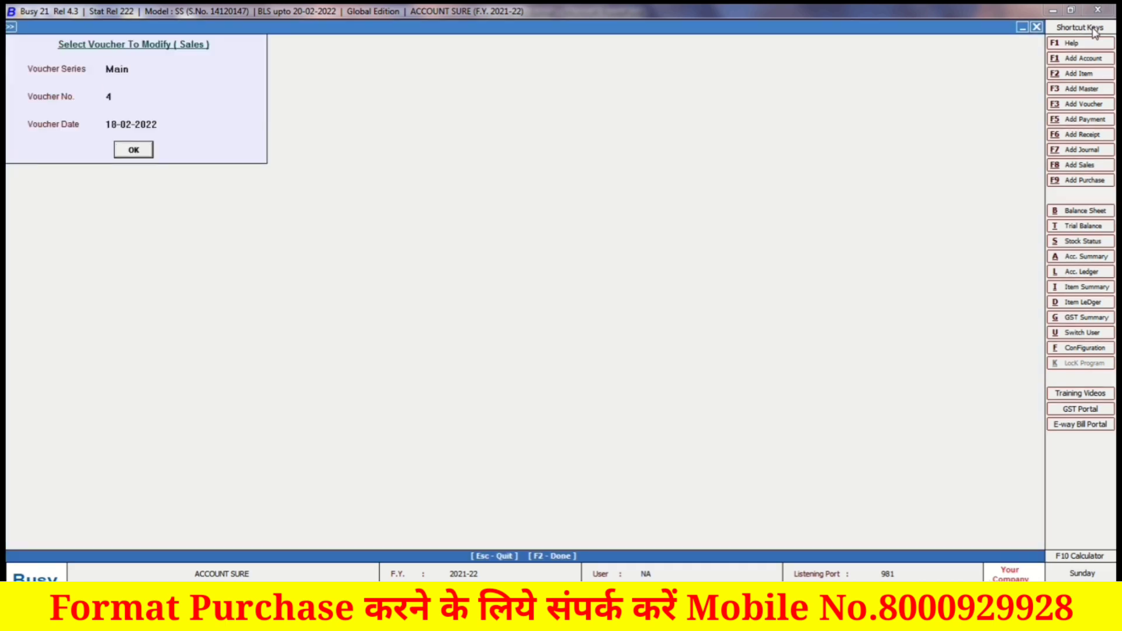
key(Return)
key(Return)
key(Return)
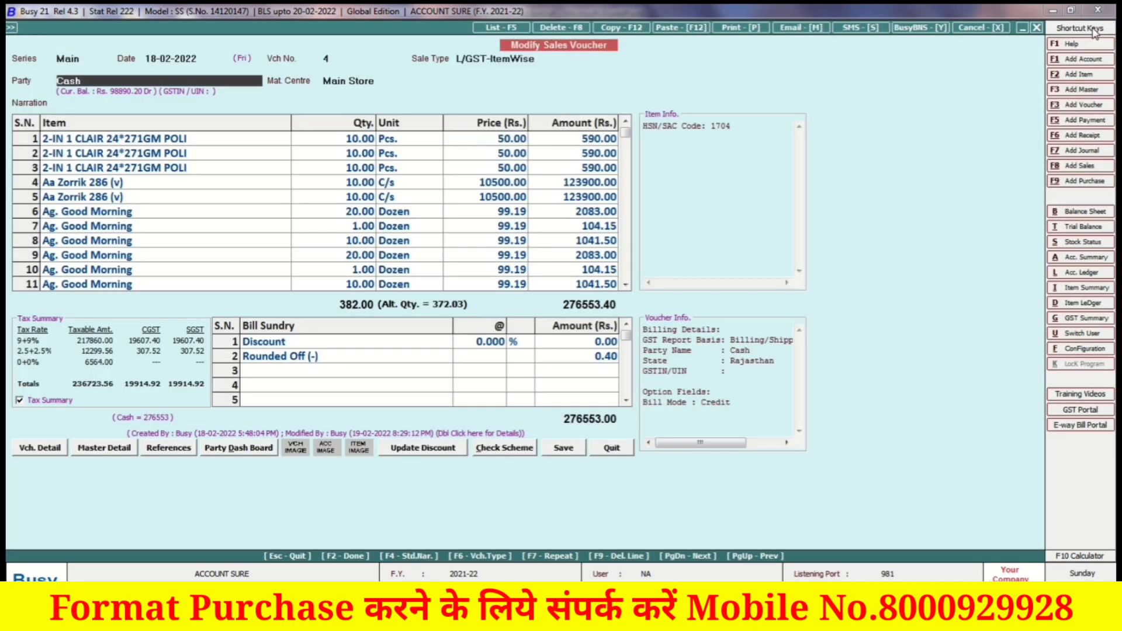
Preview the sales invoice of voucher no. 4 in the STANDARD format with 1 copy
key(alt+p)
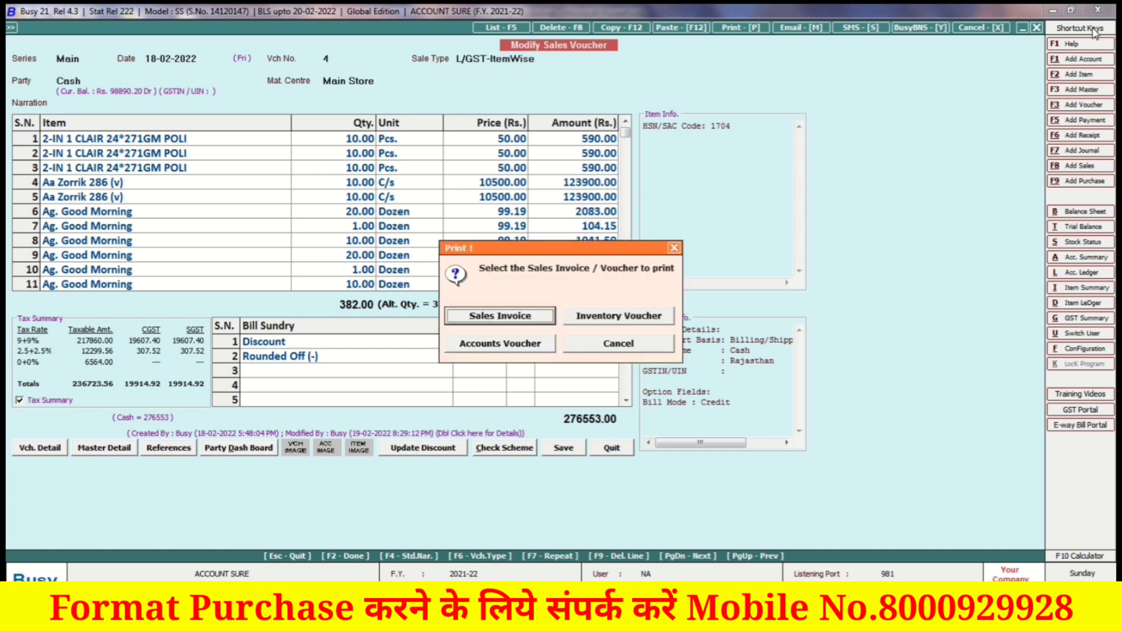
key(Return)
key(Down)
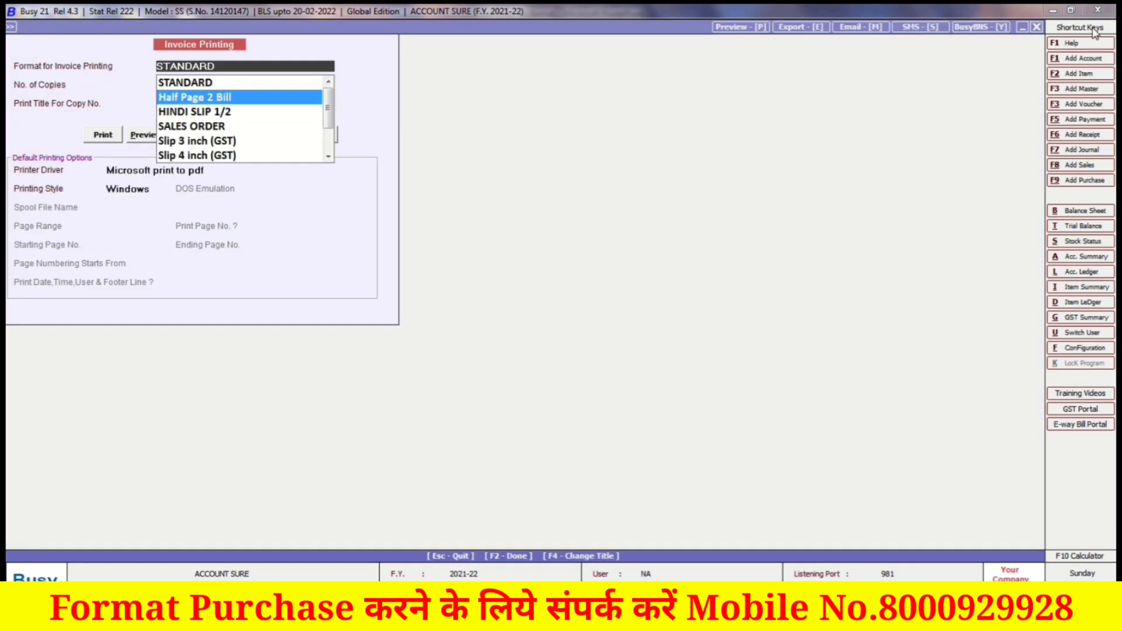
key(Up)
key(Return)
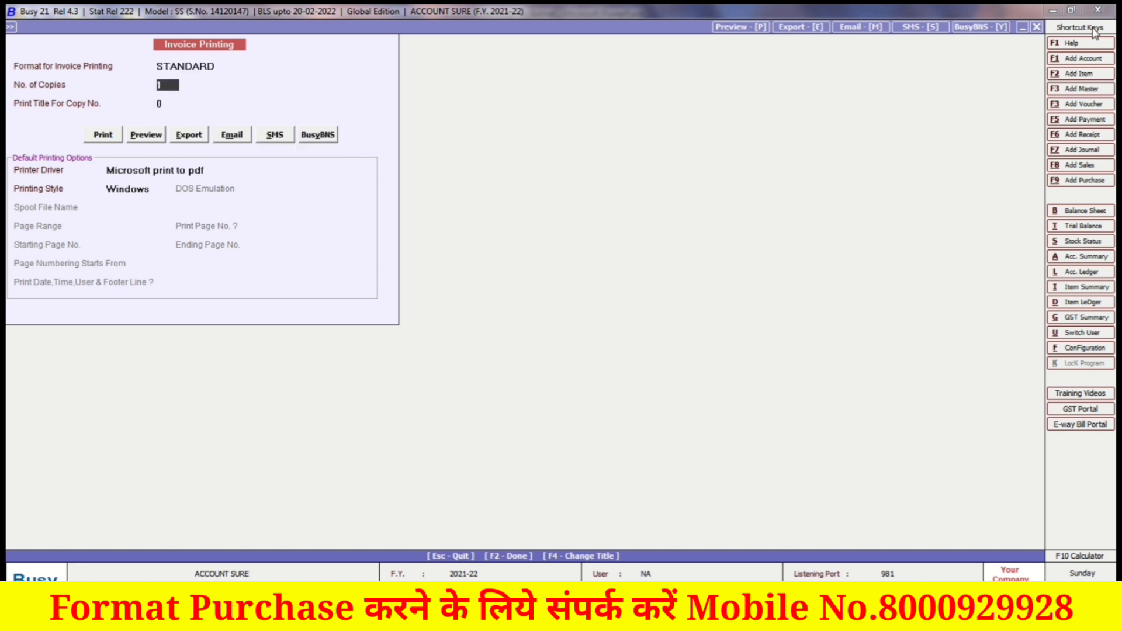
key(Return)
key(Return)
key(Right)
key(Return)
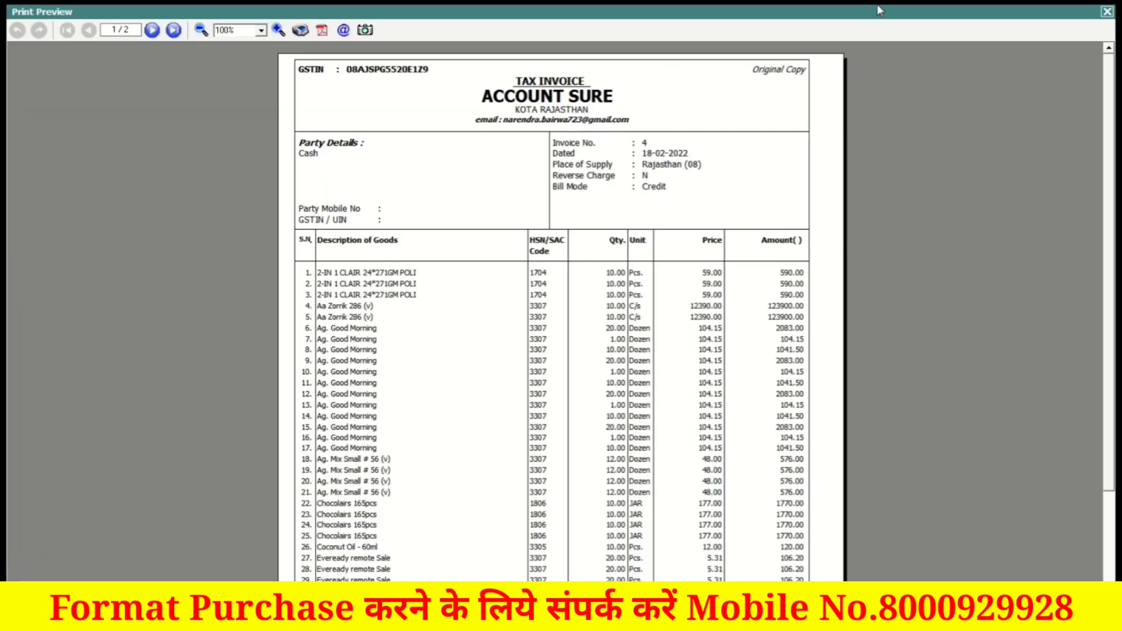
Examine both pages of the standard tax invoice at 80% zoom and close the preview
click(200, 31)
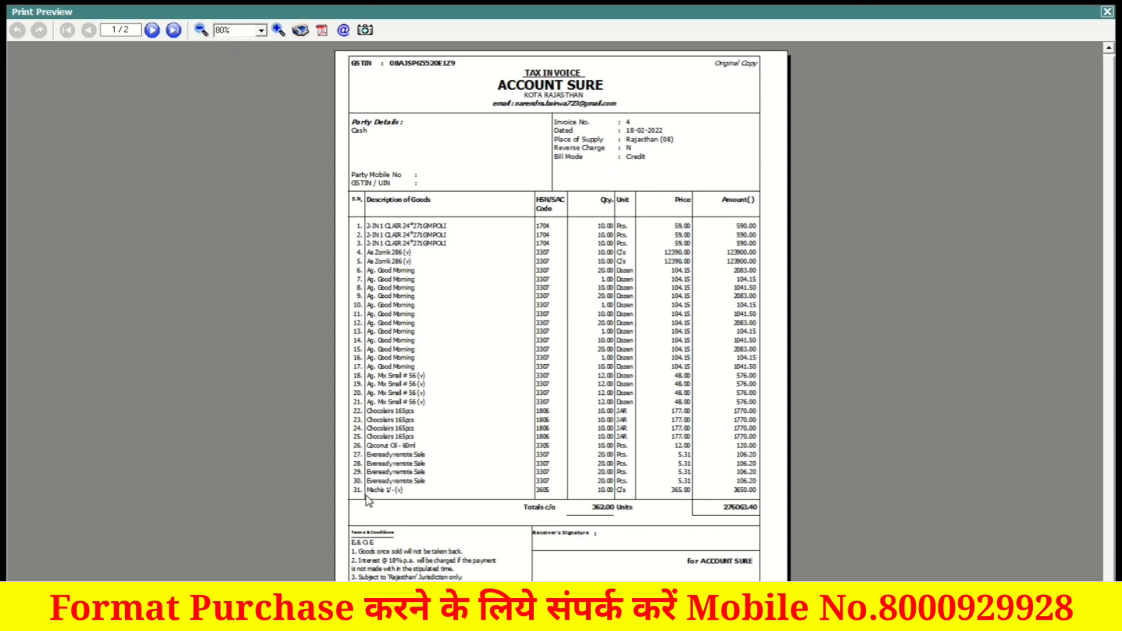
click(152, 30)
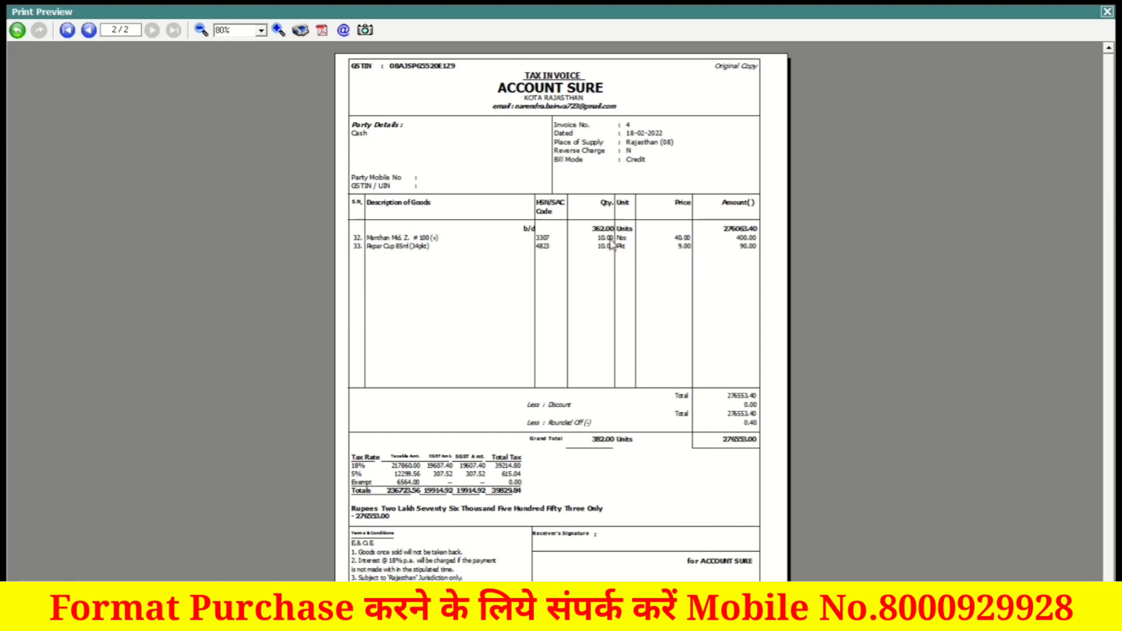
click(1106, 12)
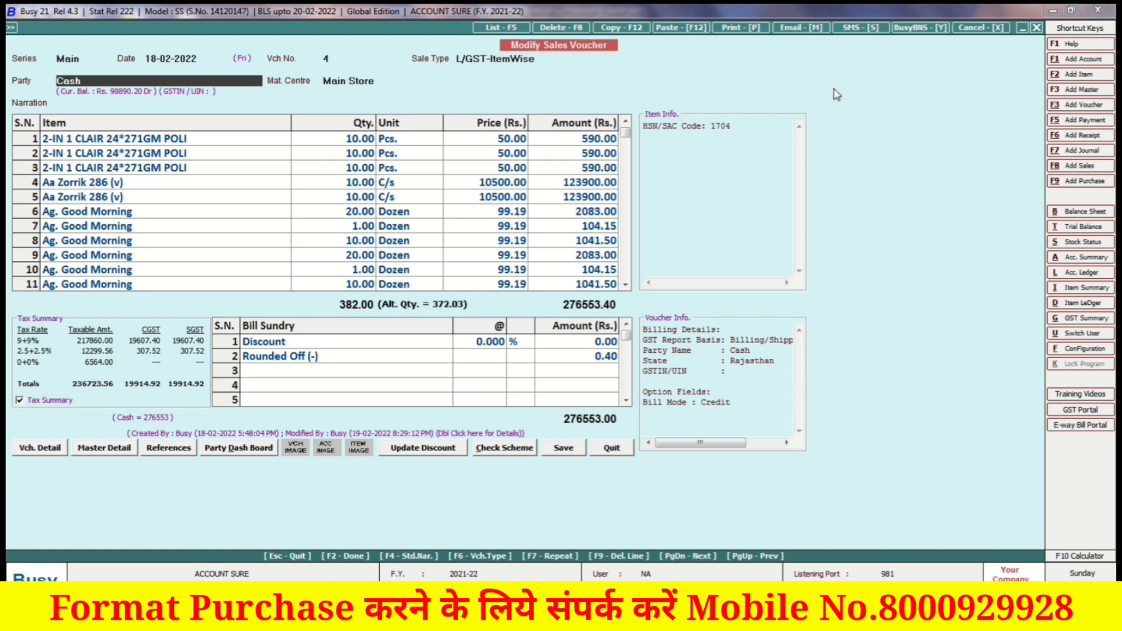
Look through the voucher's item list down to its last filled row
key(Return)
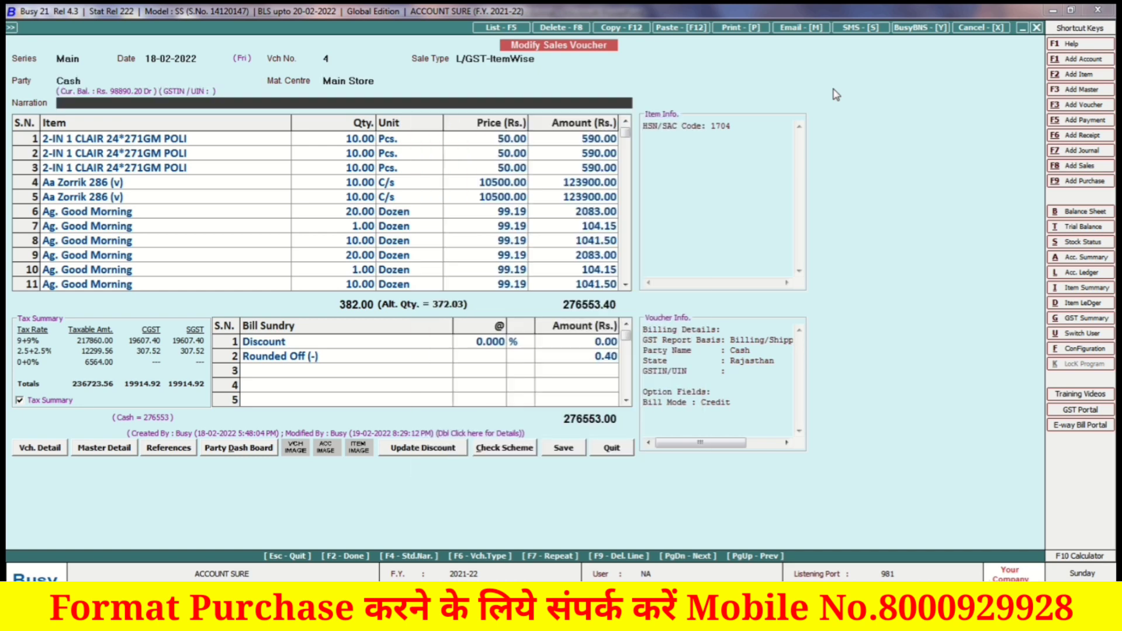
key(Return)
key(Return)
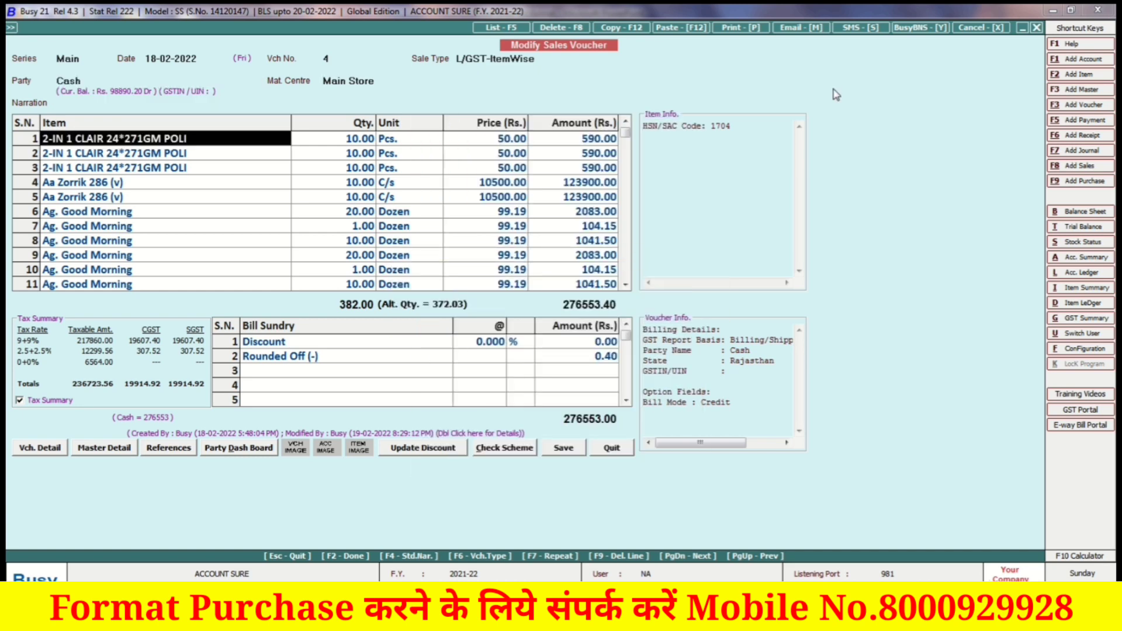
key(Down)
key(Down)
key(Down)
key(Down)
key(Down)
key(Down)
key(Down)
key(Down)
key(Down)
key(Down)
key(Down)
key(Down)
key(Down)
key(Down)
key(Down)
key(Down)
key(Down)
key(Down)
key(Down)
key(Down)
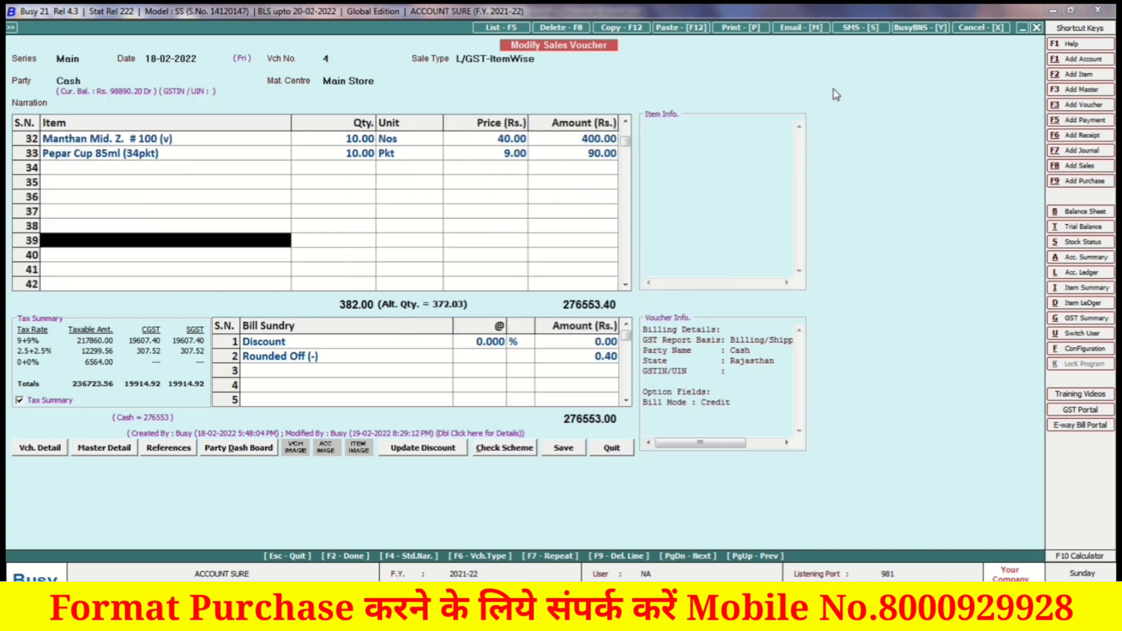
key(Up)
key(Up)
key(Up)
key(Up)
key(Up)
key(Up)
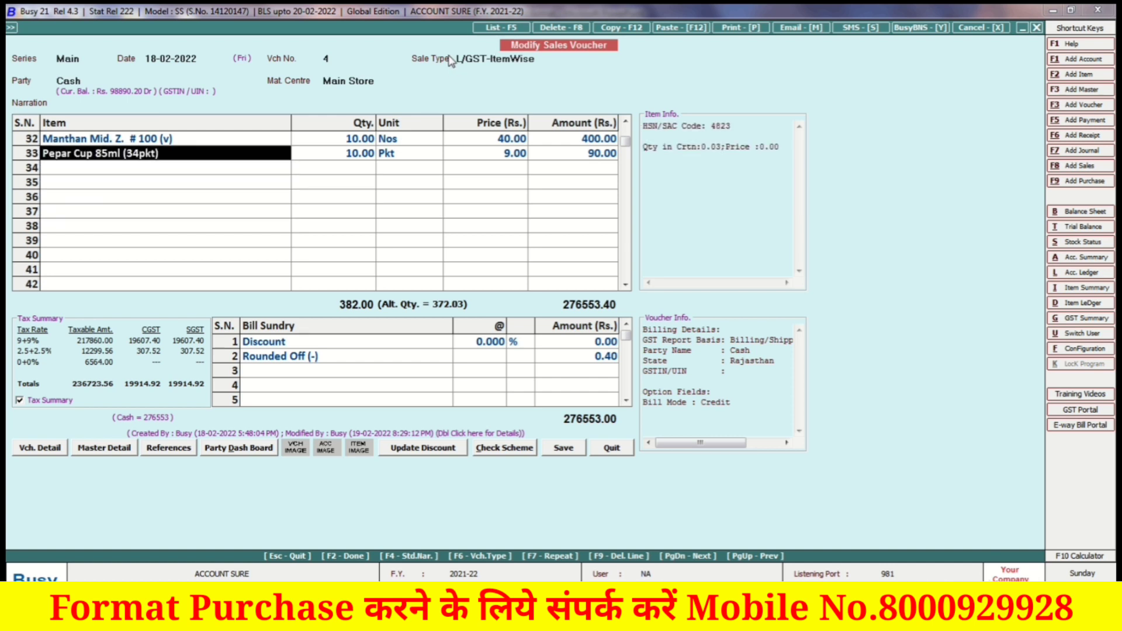
click(151, 78)
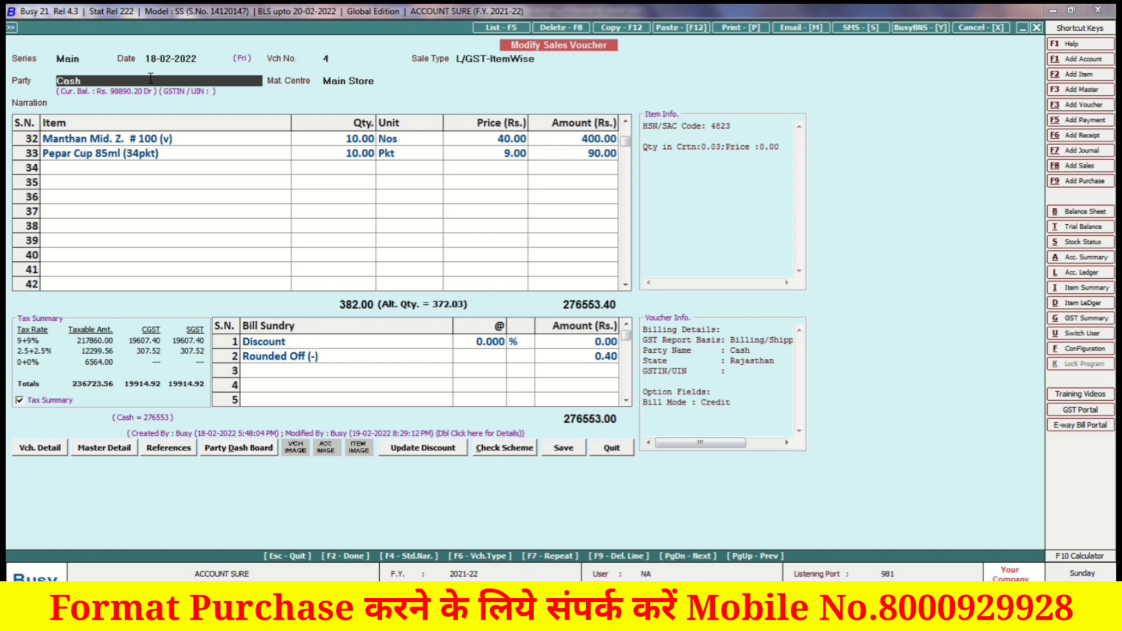
key(ctrl+p)
key(Return)
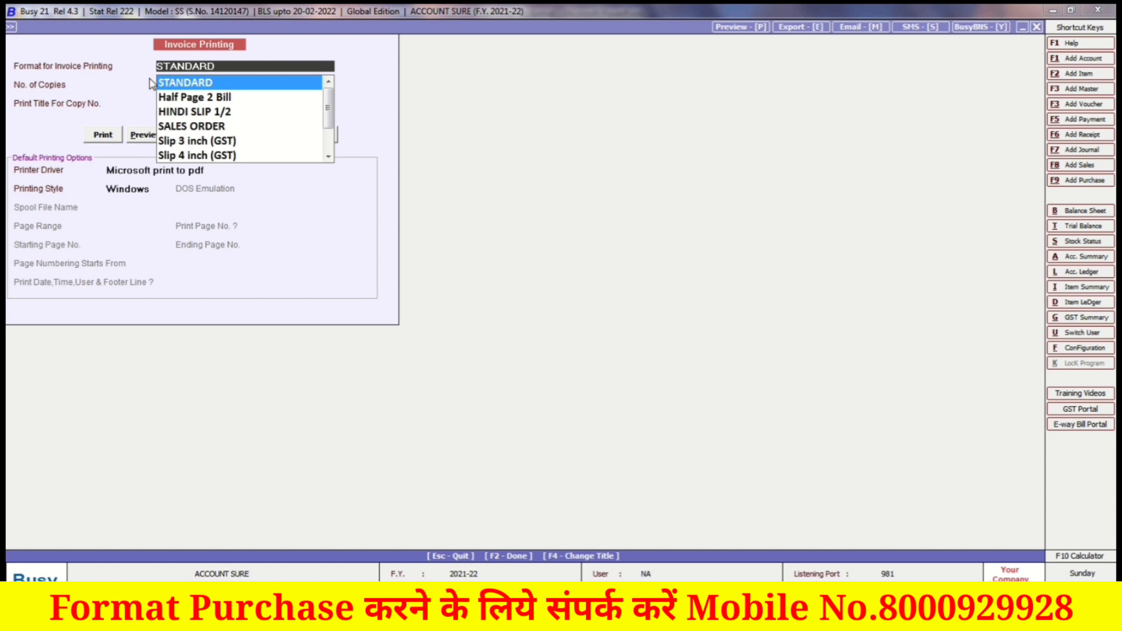
key(BackSpace)
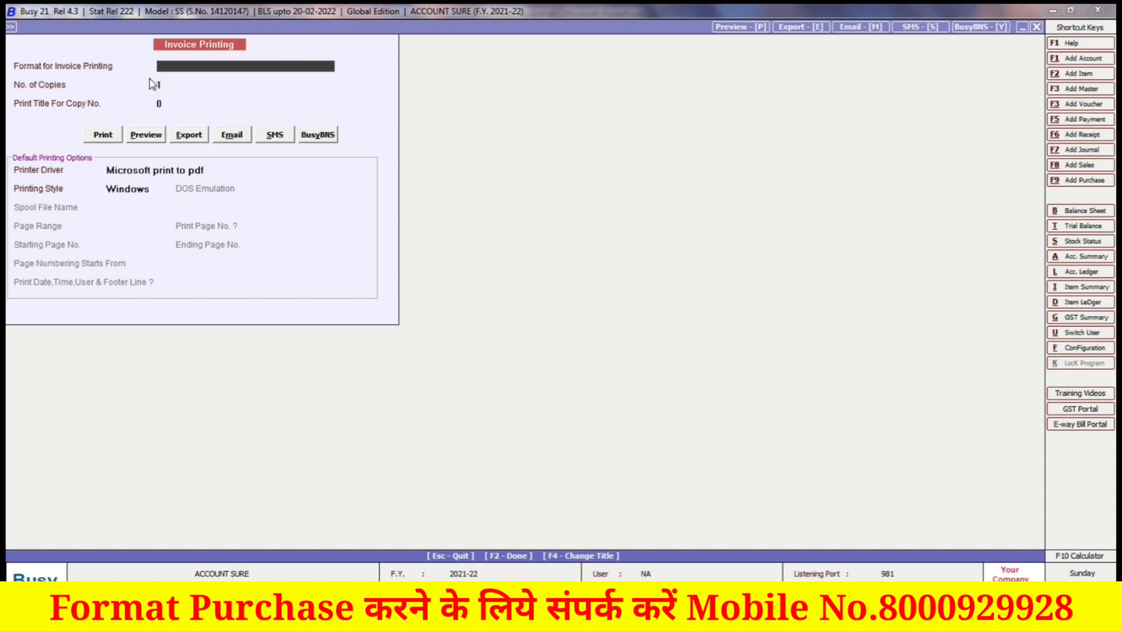
key(Escape)
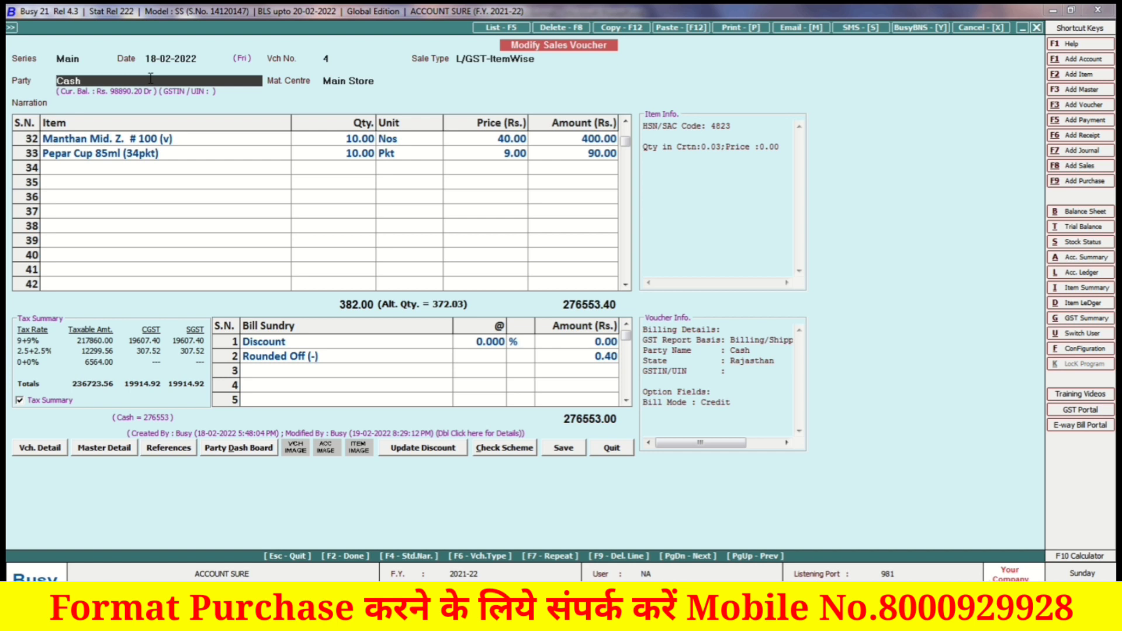
Preview the sales invoice of the open voucher in the Tally Half Page format
key(alt+p)
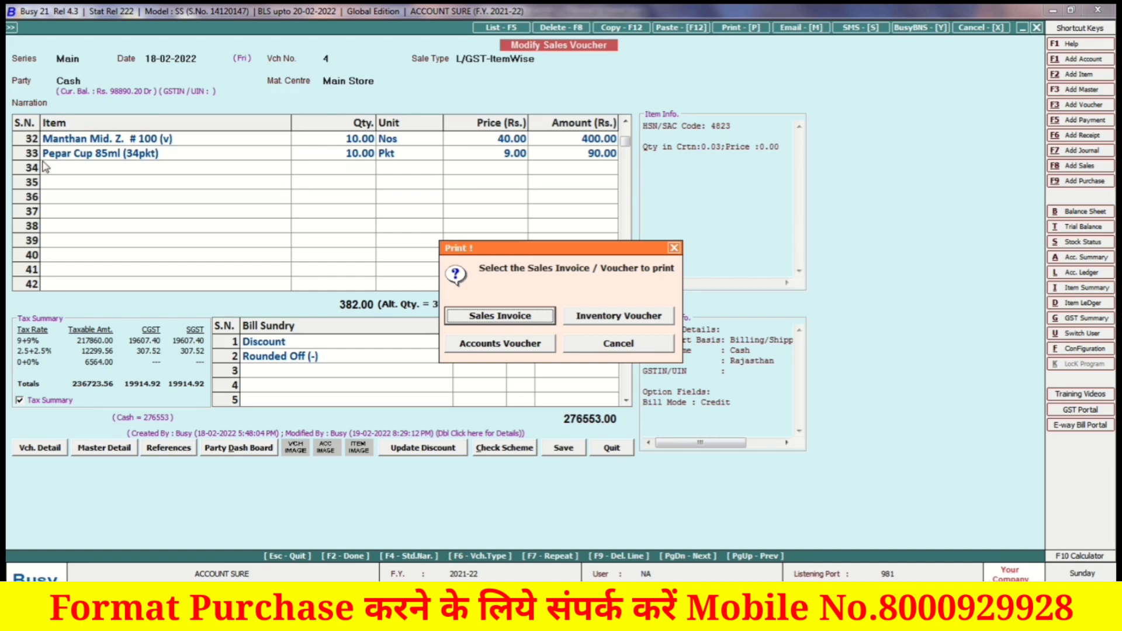
click(495, 321)
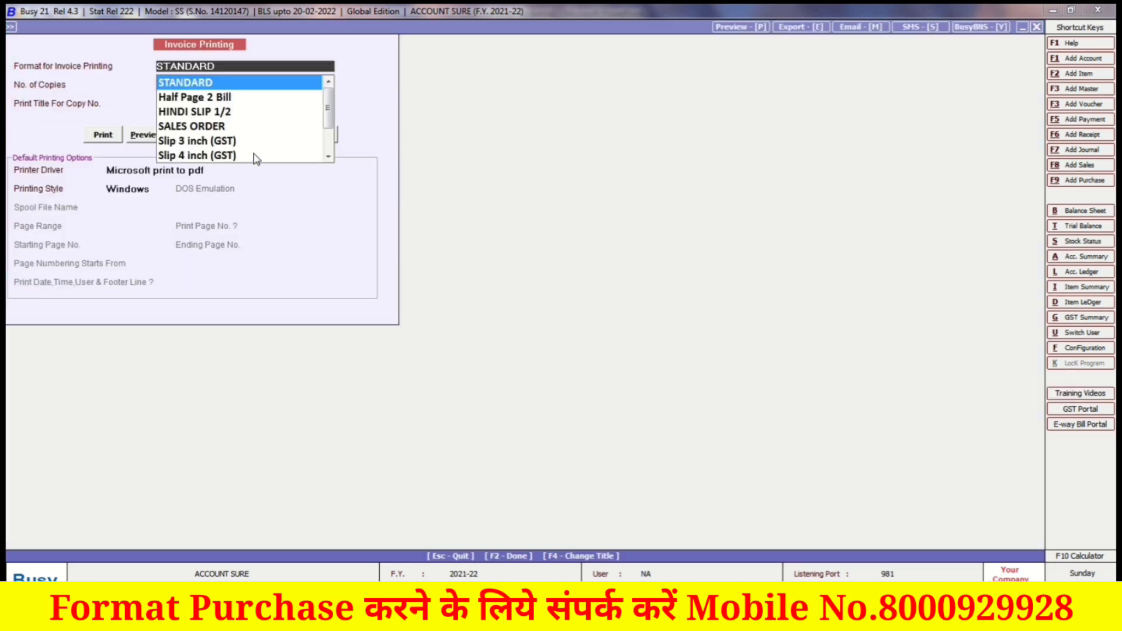
double_click(328, 157)
click(328, 157)
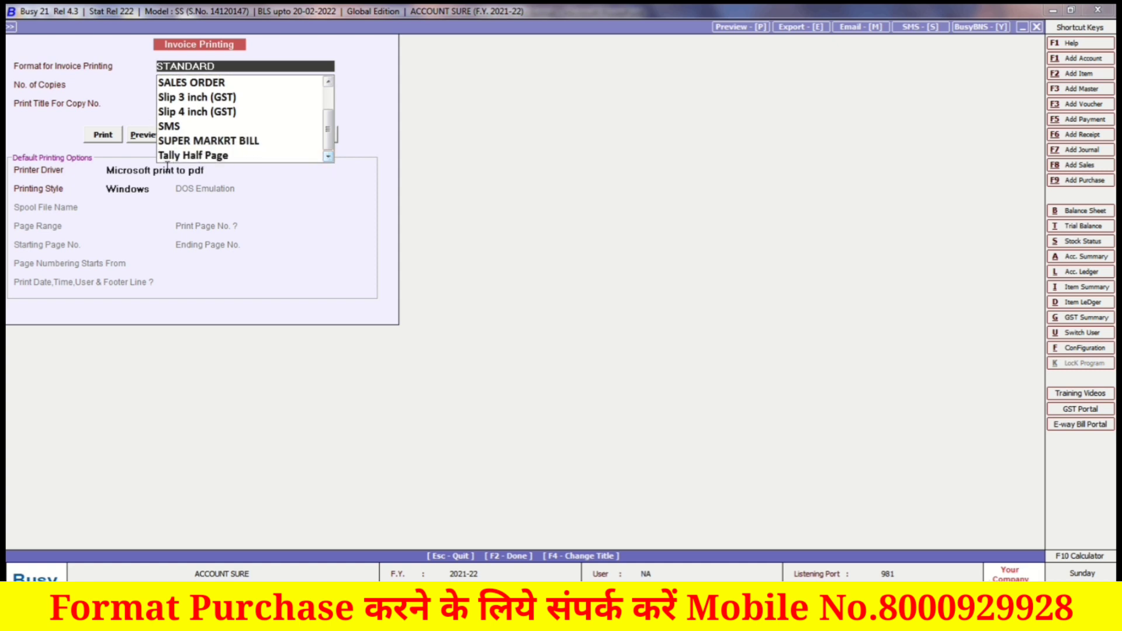
click(197, 157)
click(141, 134)
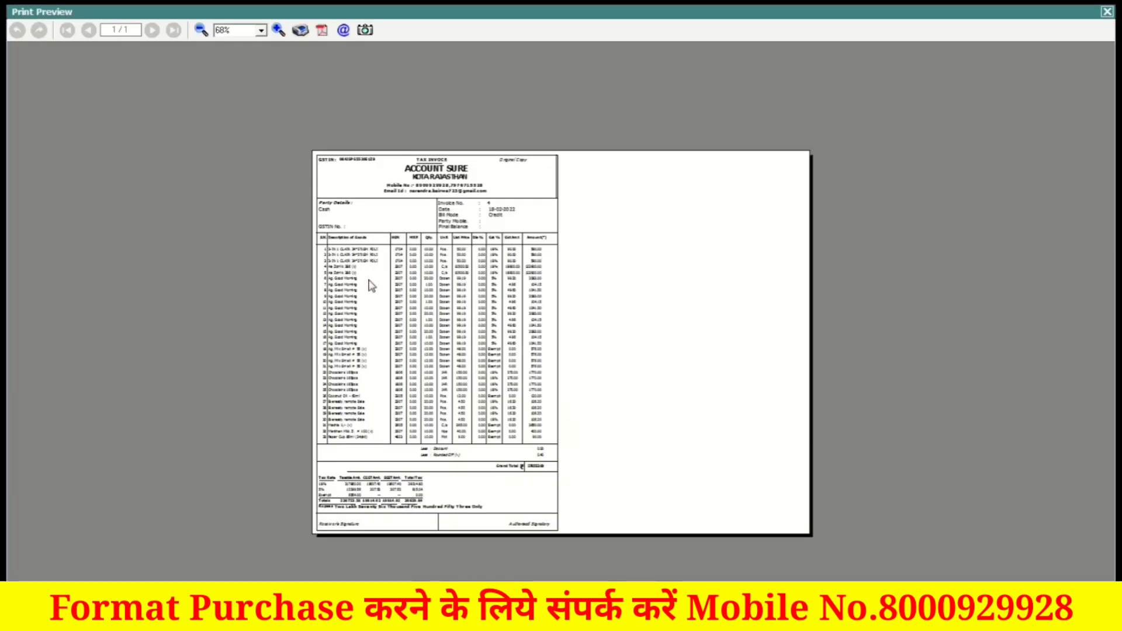
Examine the half-page tax invoice from its header to the tax summary at 110% zoom
click(278, 29)
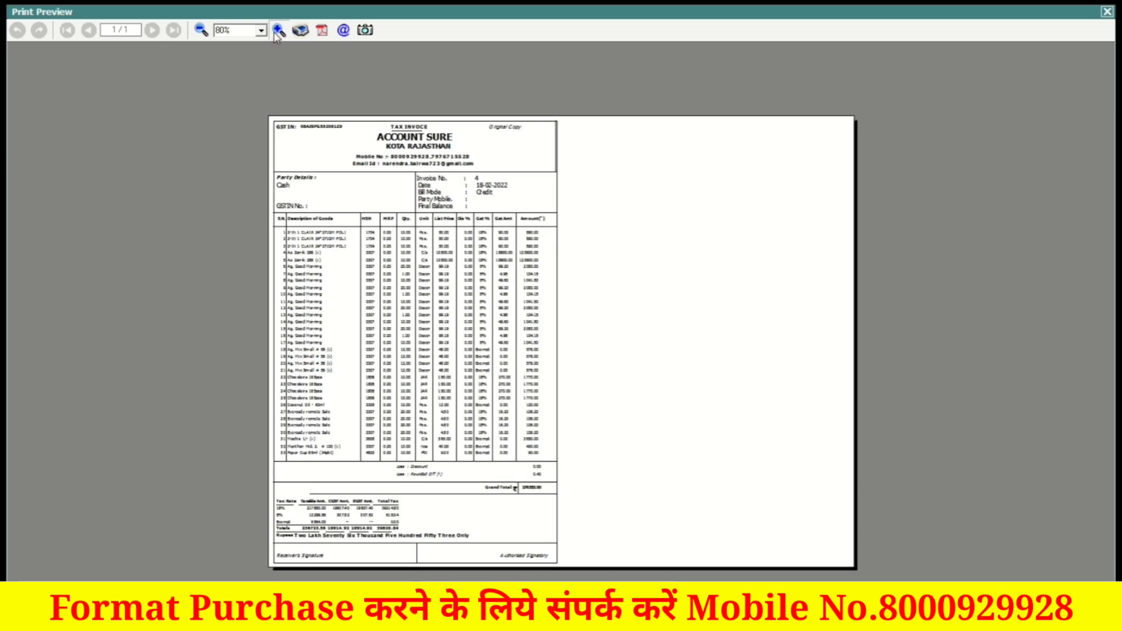
click(278, 30)
click(278, 29)
click(279, 29)
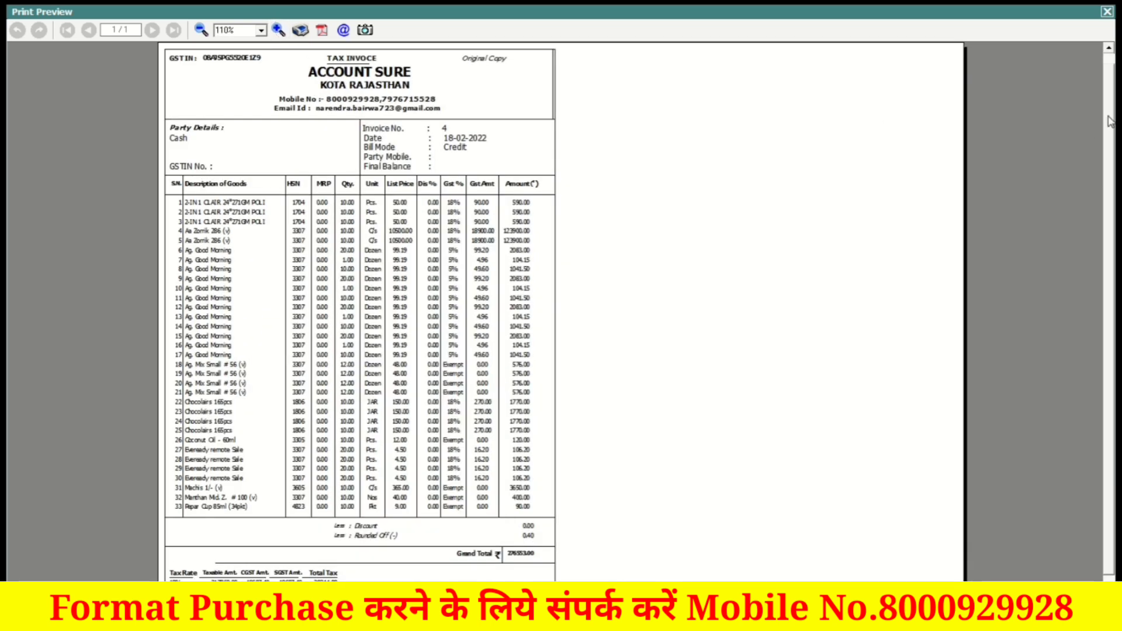
scroll(1109, 119, down, 2)
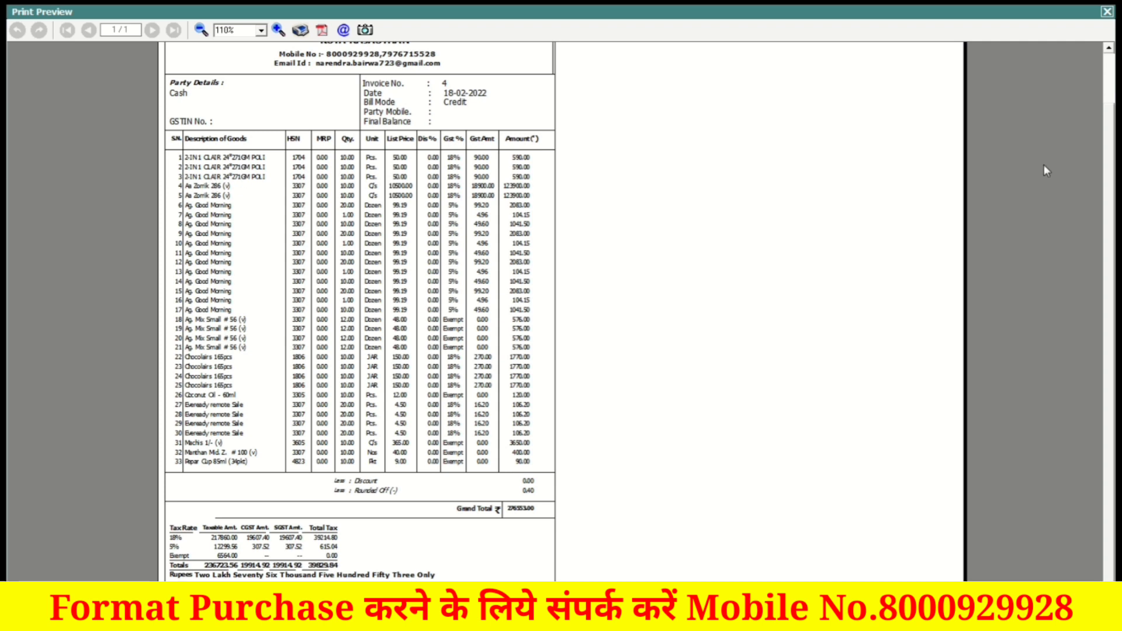
scroll(1047, 170, up, 2)
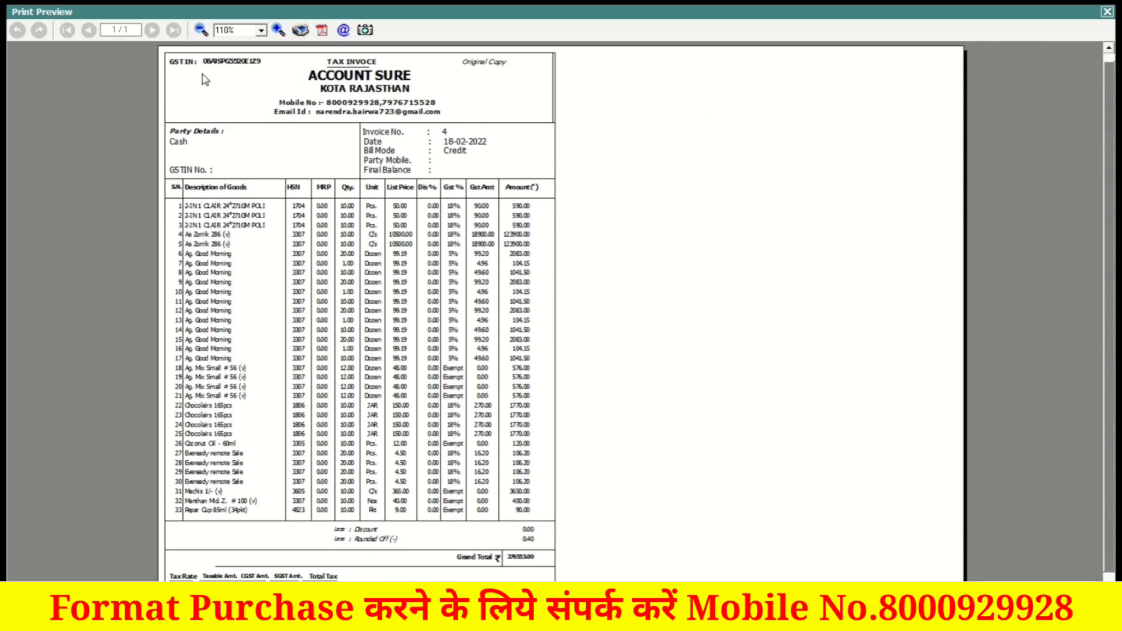